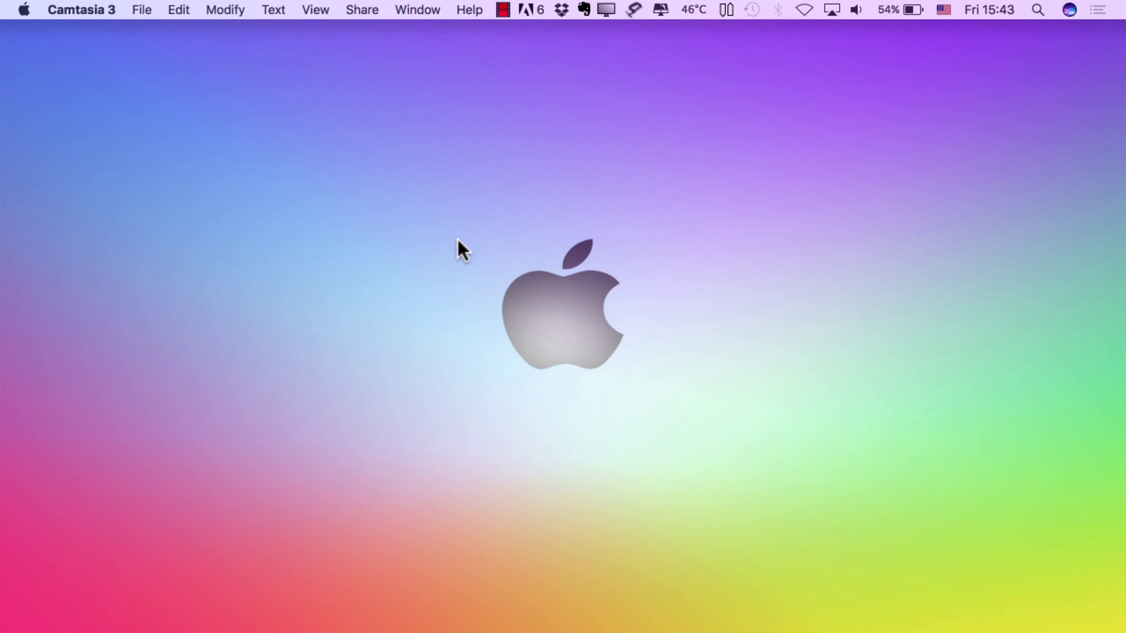
Review the screen resolutions offered in the display resolution list
click(606, 9)
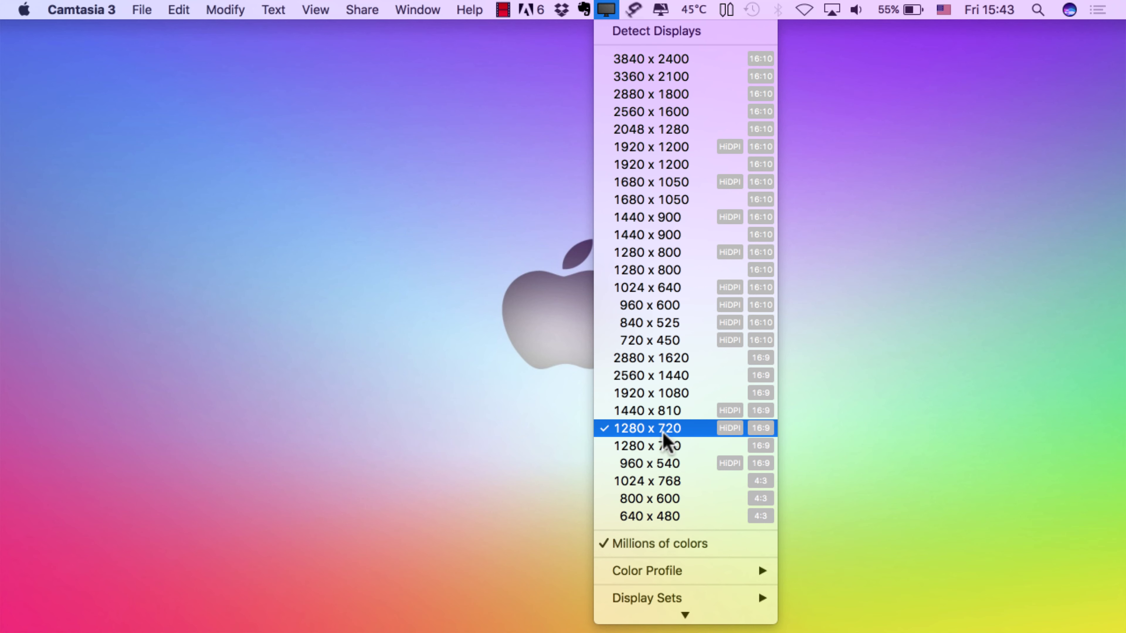
click(463, 444)
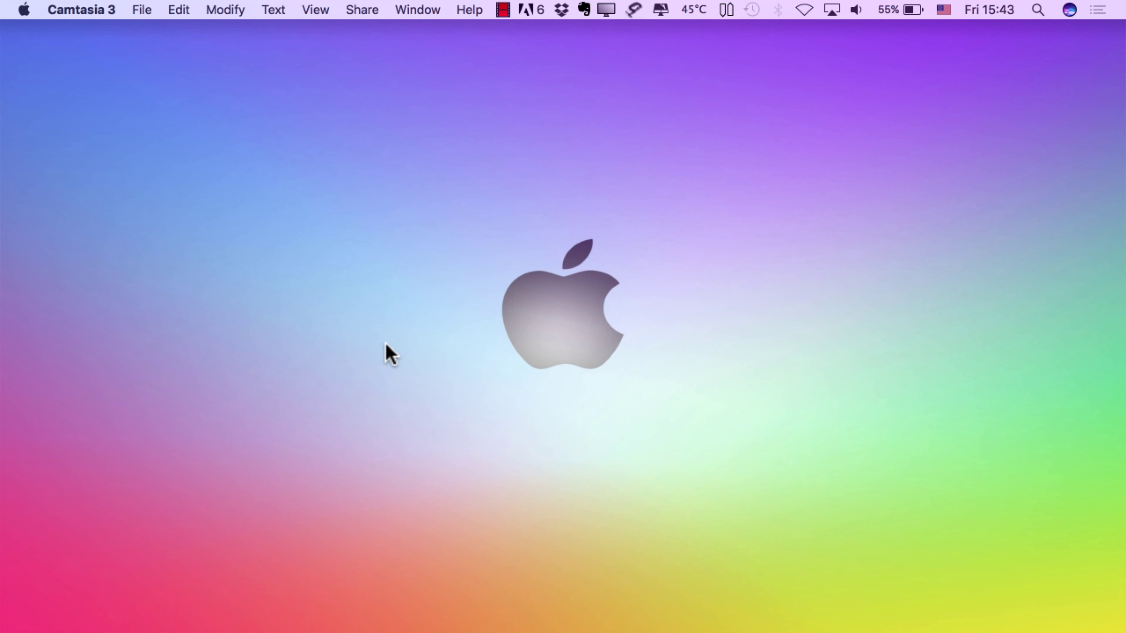
click(606, 10)
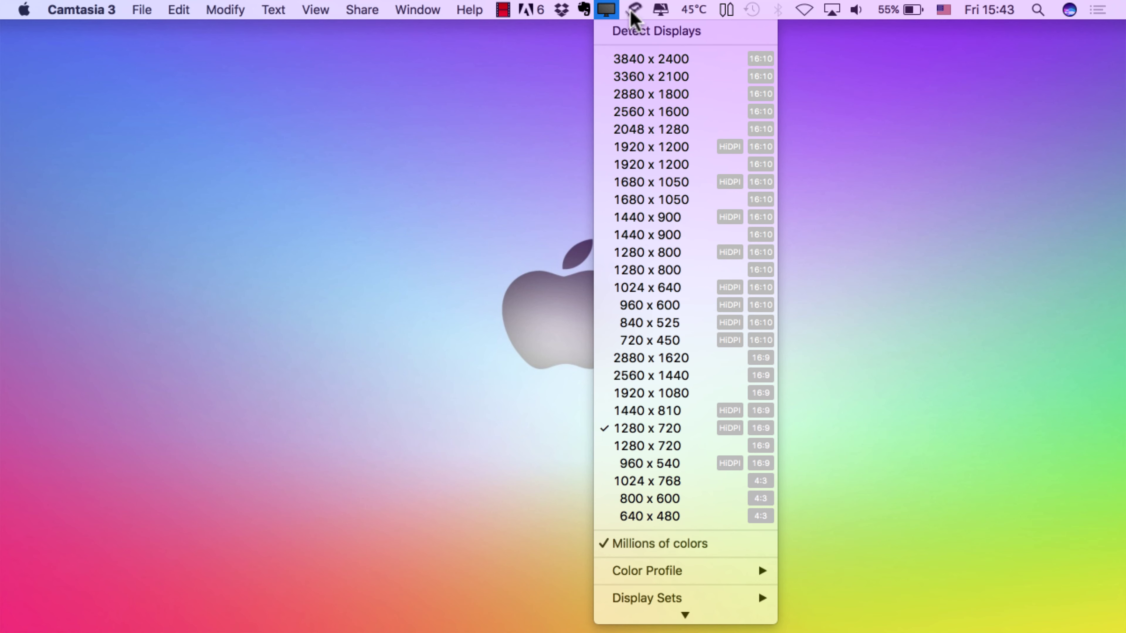
click(472, 319)
click(606, 10)
click(514, 166)
View the built-in display's scaled resolution options in System Preferences, and close the window
mouse_move(70, 630)
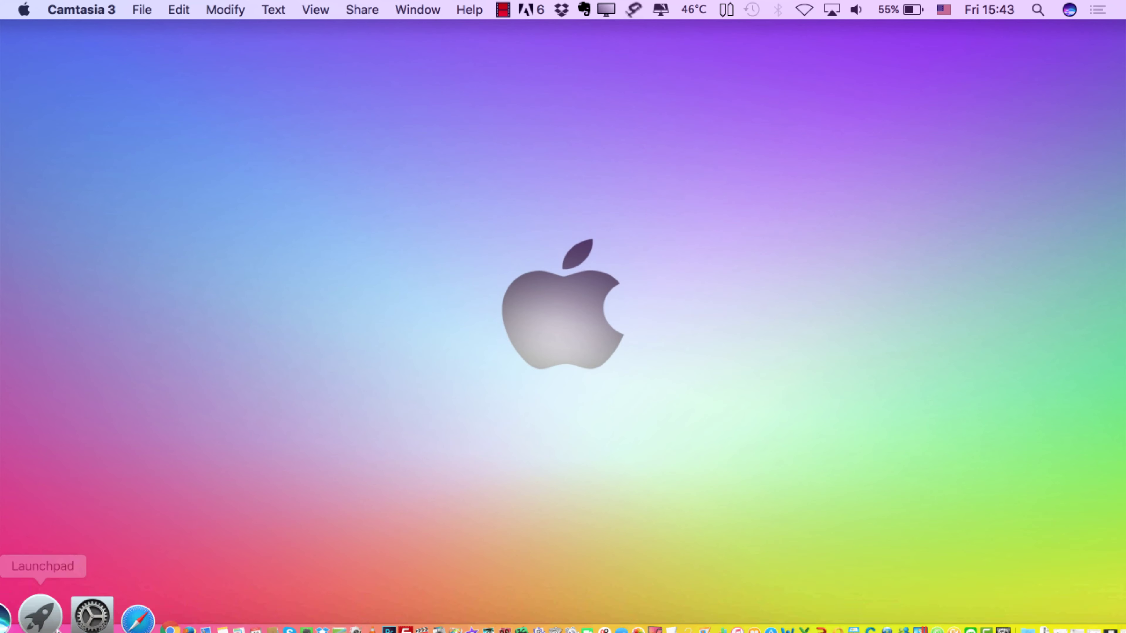
click(67, 586)
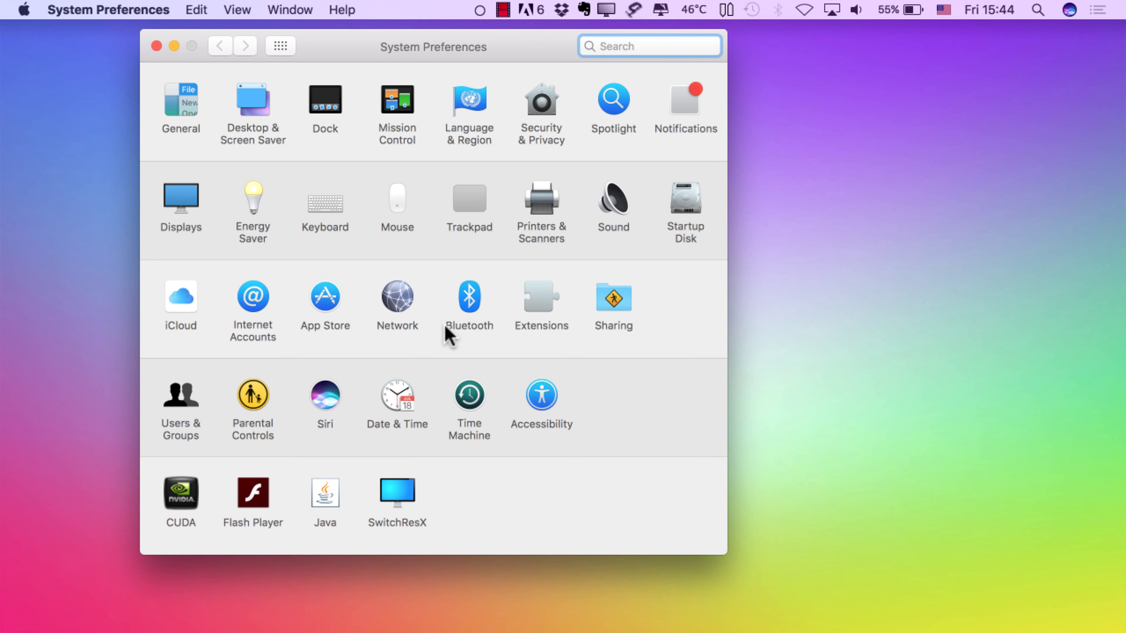
click(182, 199)
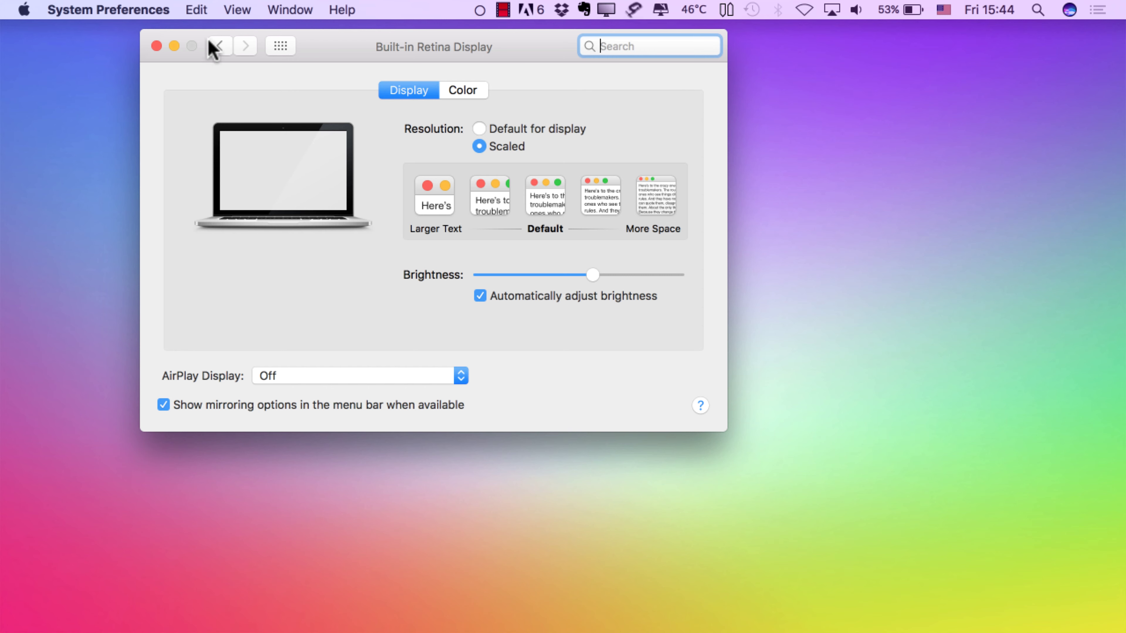
click(153, 47)
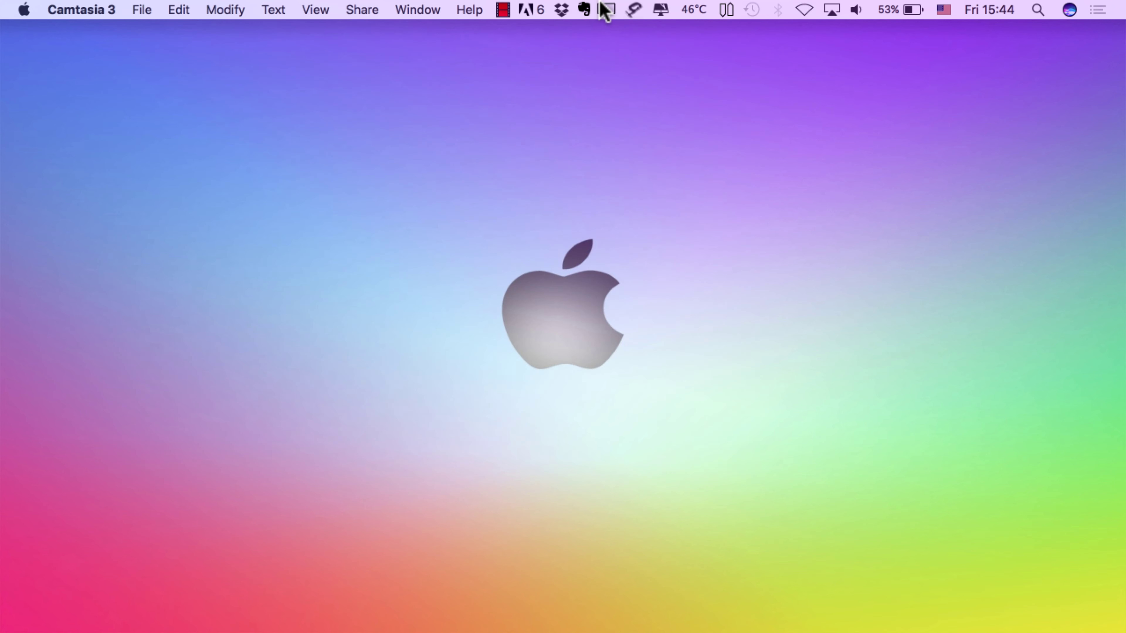
Open the SwitchResX Preferences window and bring it up from its minimized state
click(606, 10)
mouse_move(759, 614)
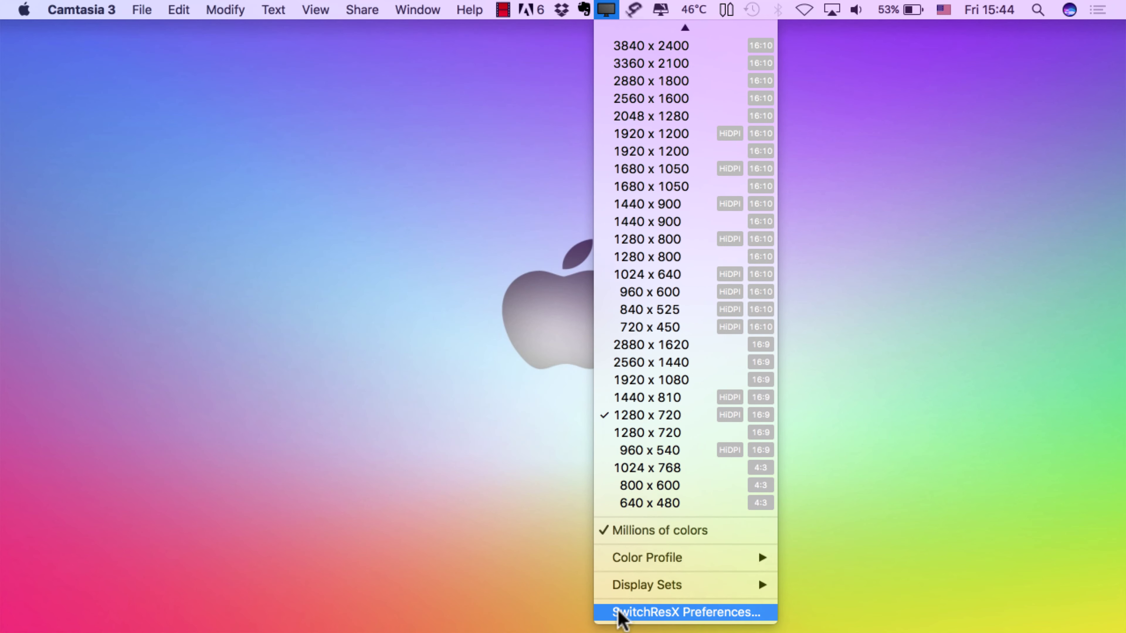
click(668, 611)
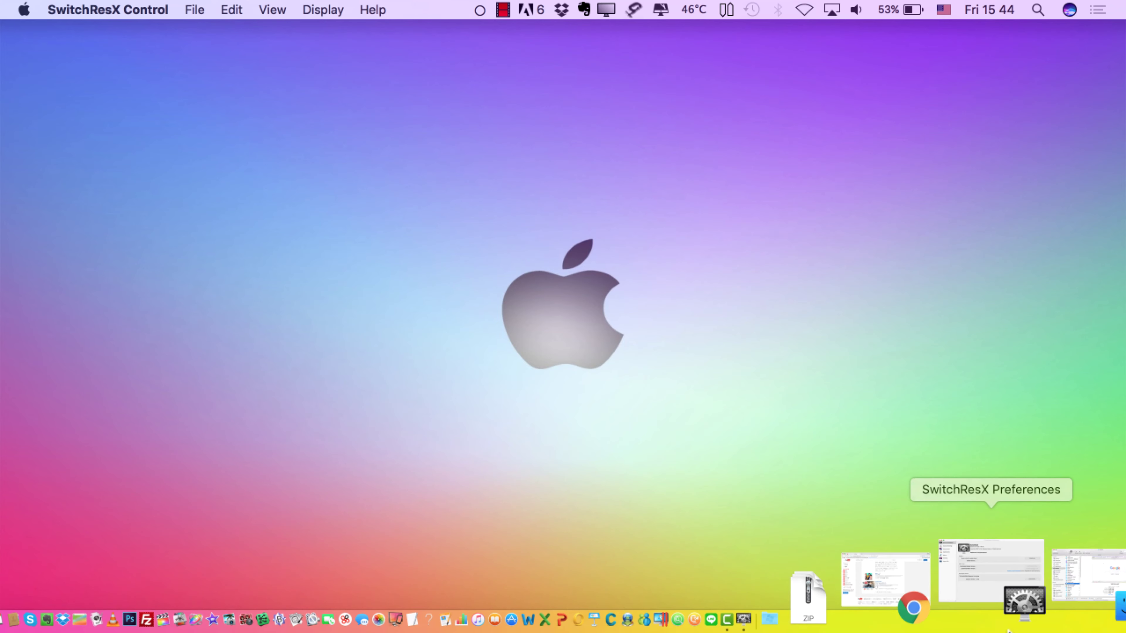
click(1010, 603)
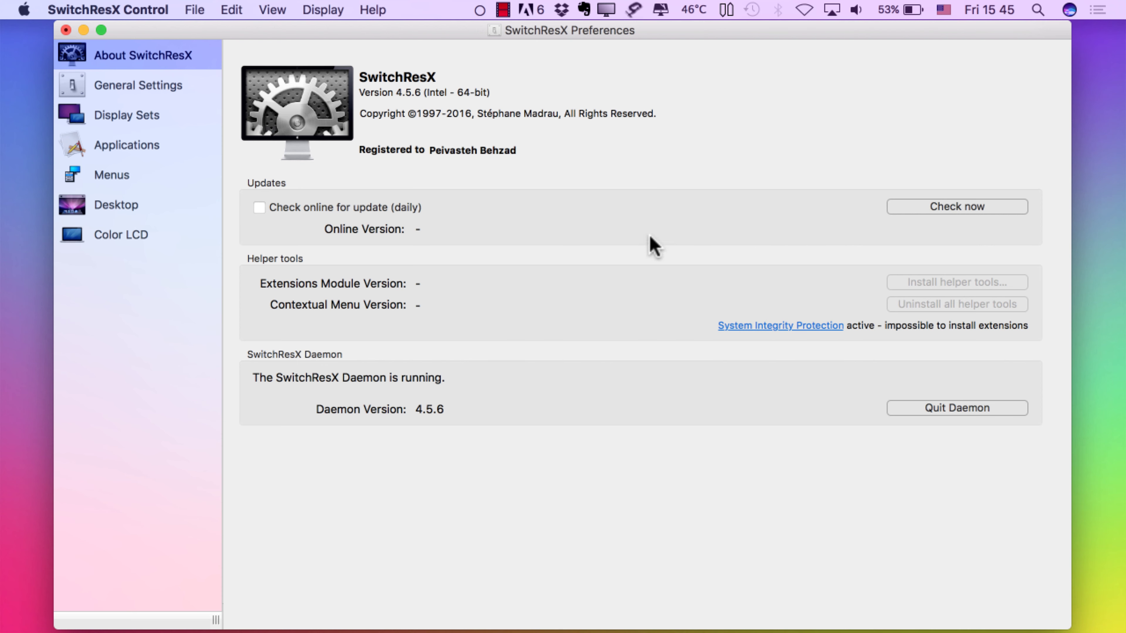
Look through the General Settings, Display Sets, Applications, Menus, Desktop and Color LCD sections of the SwitchResX preferences
click(128, 88)
click(133, 119)
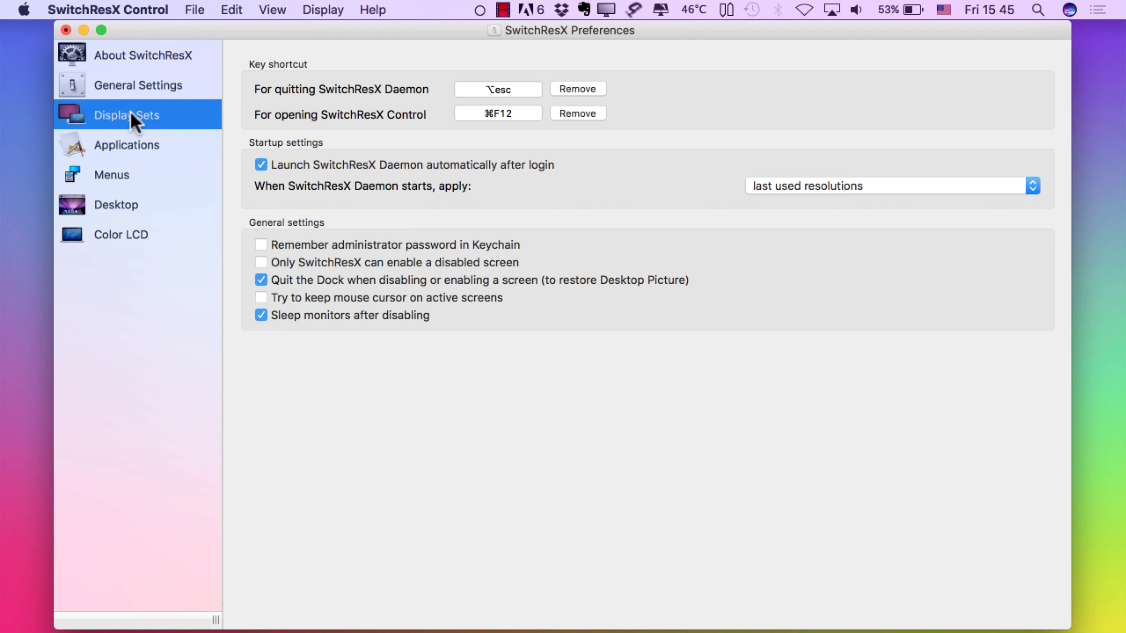
click(131, 149)
click(135, 177)
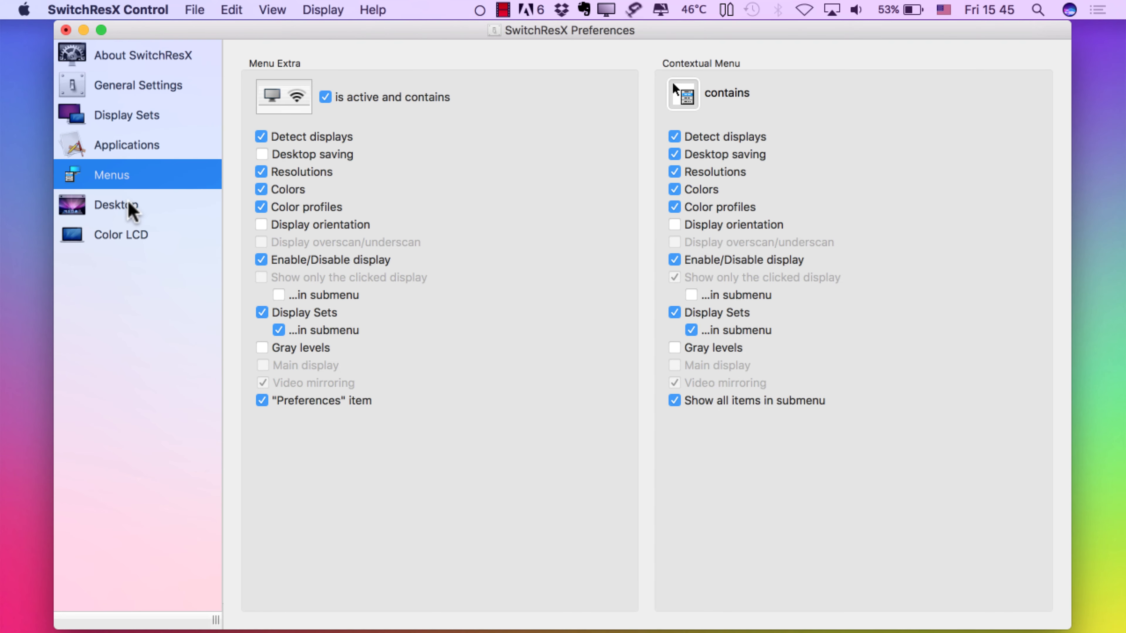
click(130, 207)
click(134, 235)
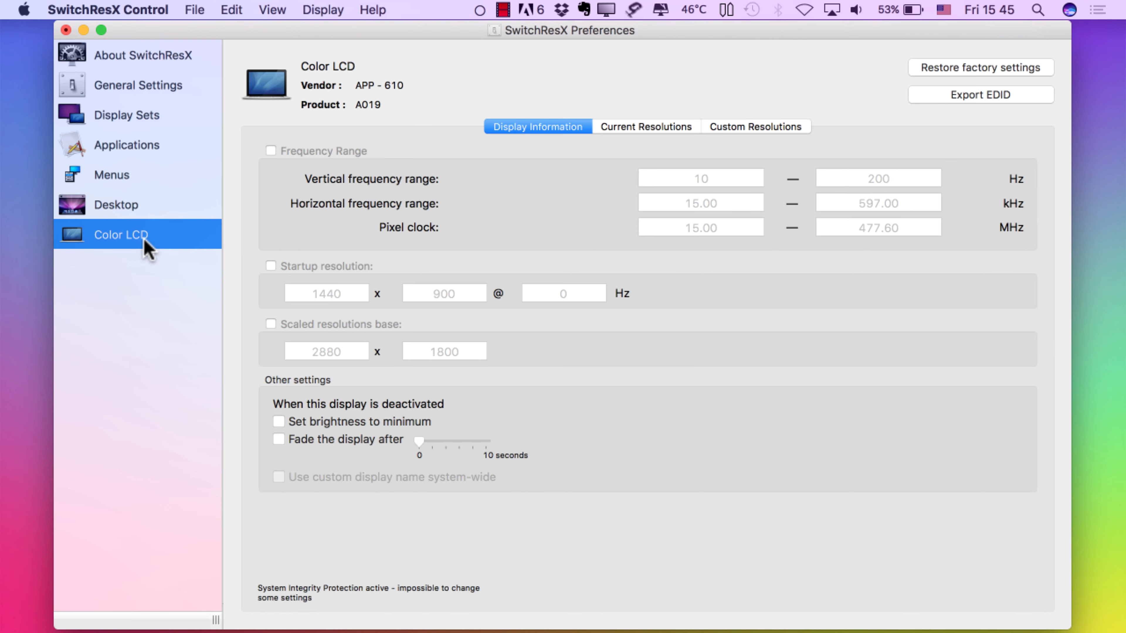
Toggle the daemon's automatic launch after login off and back on in General Settings, and check the available screen resolutions
click(124, 88)
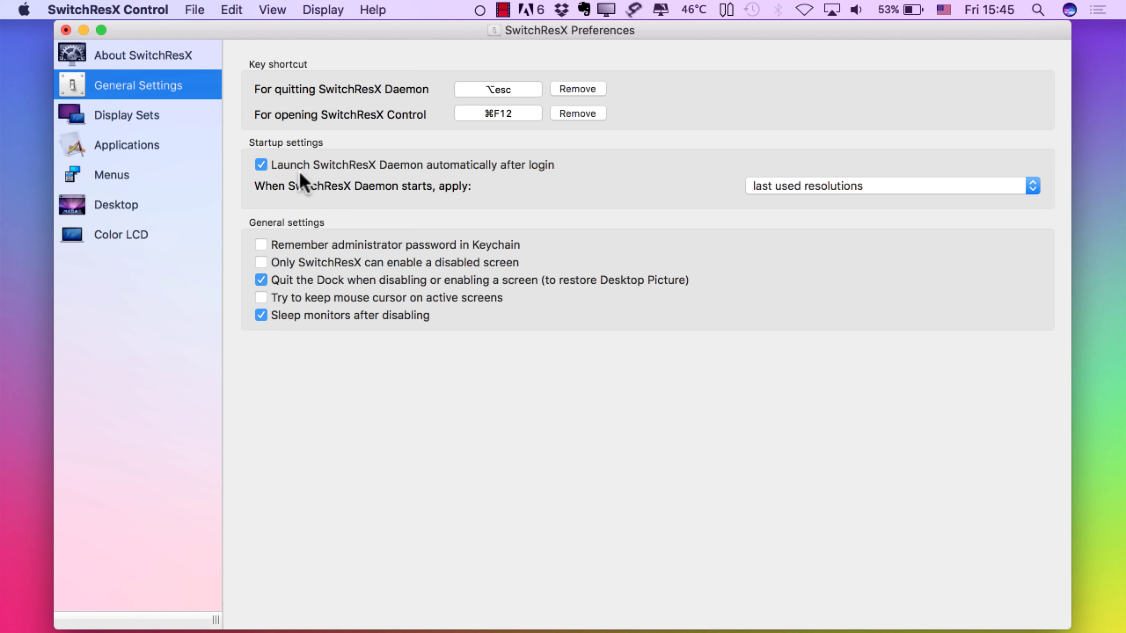
click(262, 166)
click(261, 166)
click(260, 166)
click(606, 10)
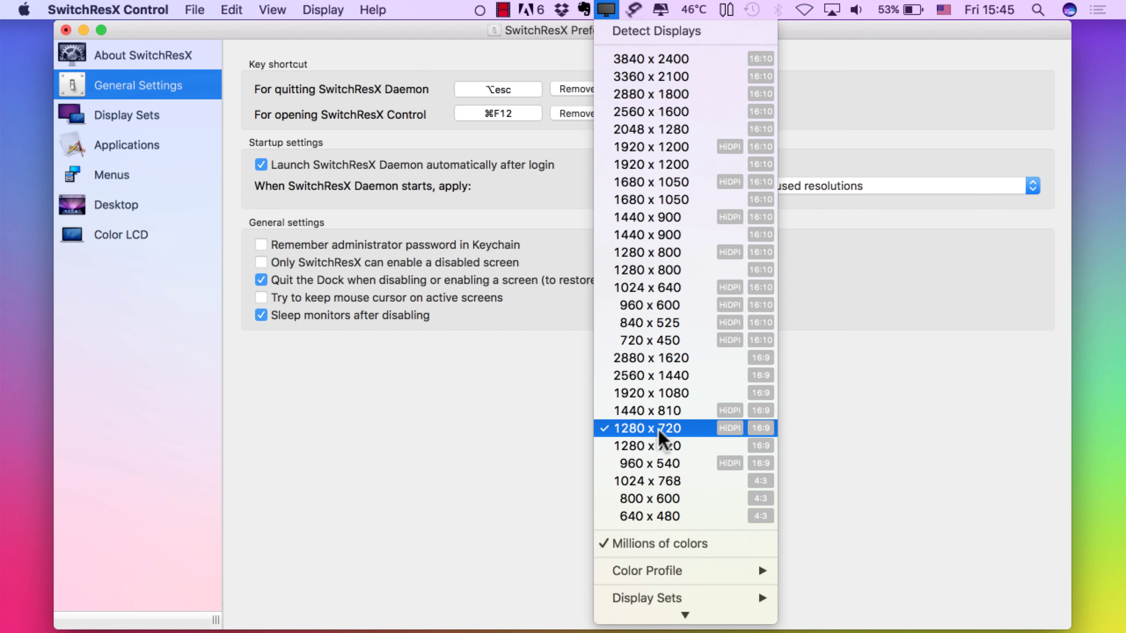
click(485, 422)
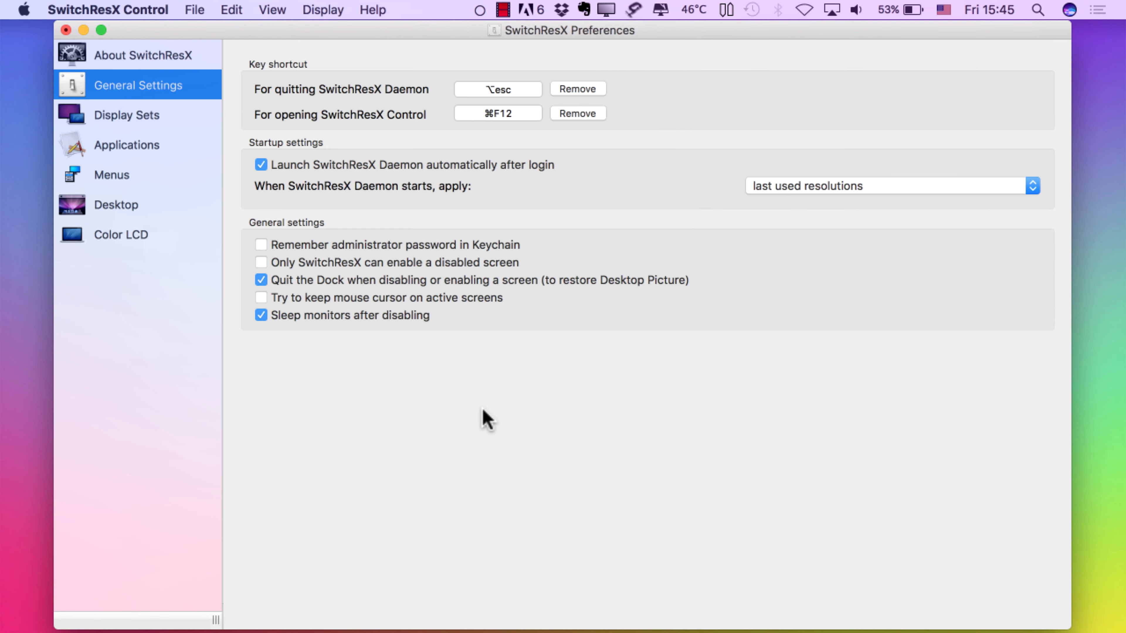
Open the System Integrity Protection support page linked in About SwitchResX, and hide the browser's favorites bar
click(119, 58)
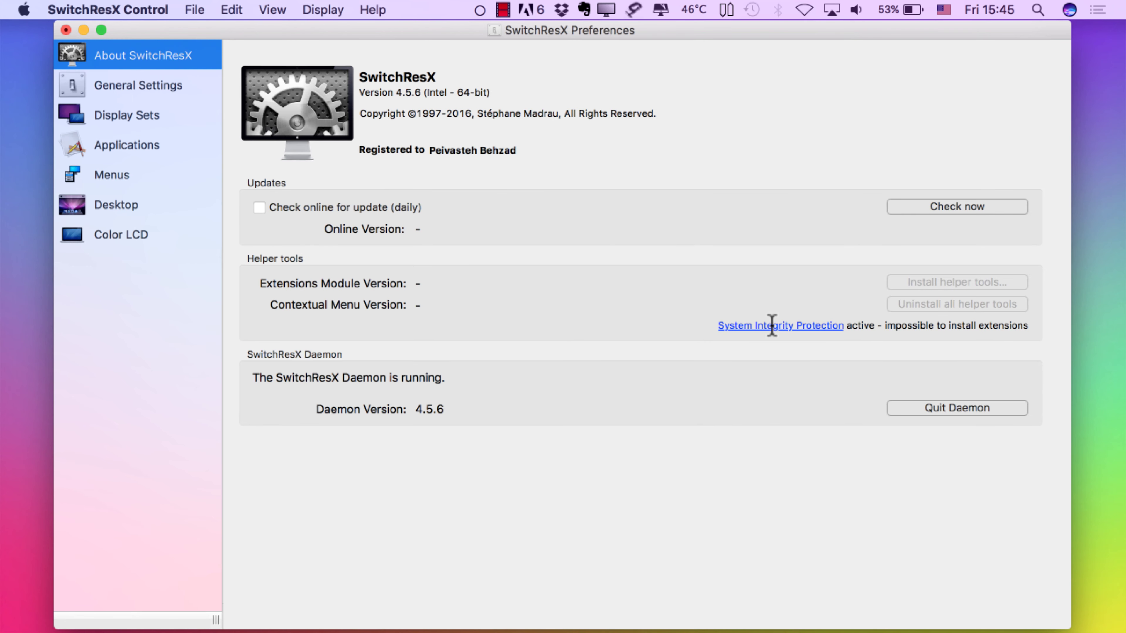
click(774, 326)
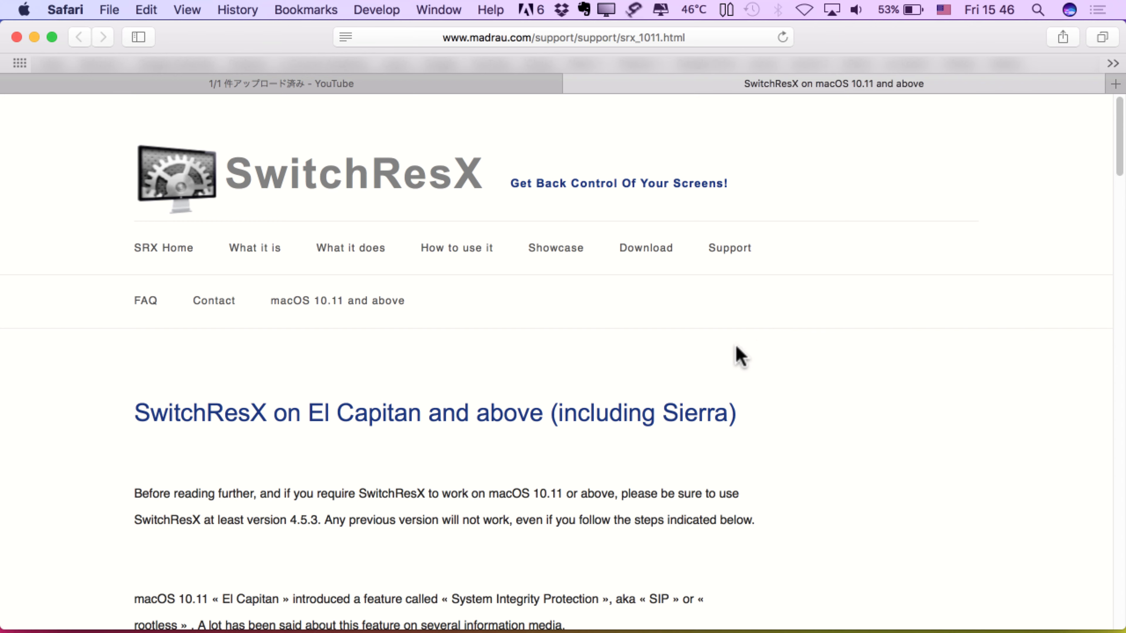
click(187, 9)
click(194, 77)
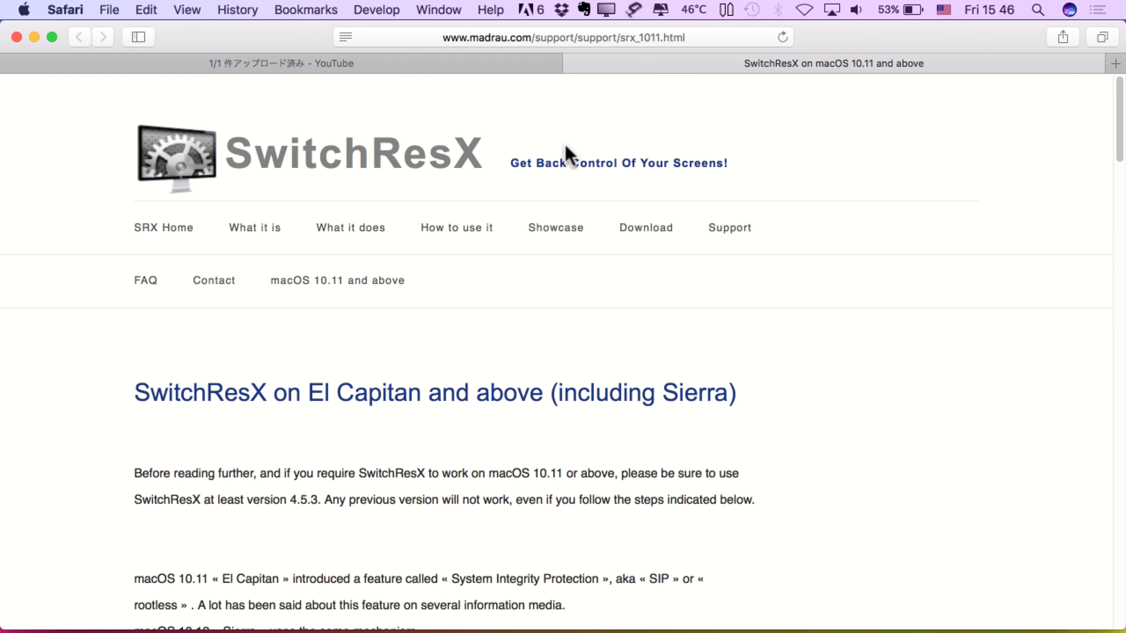
Add SwitchResX to the cart from the website's download page, and set the store's country to United States
click(640, 230)
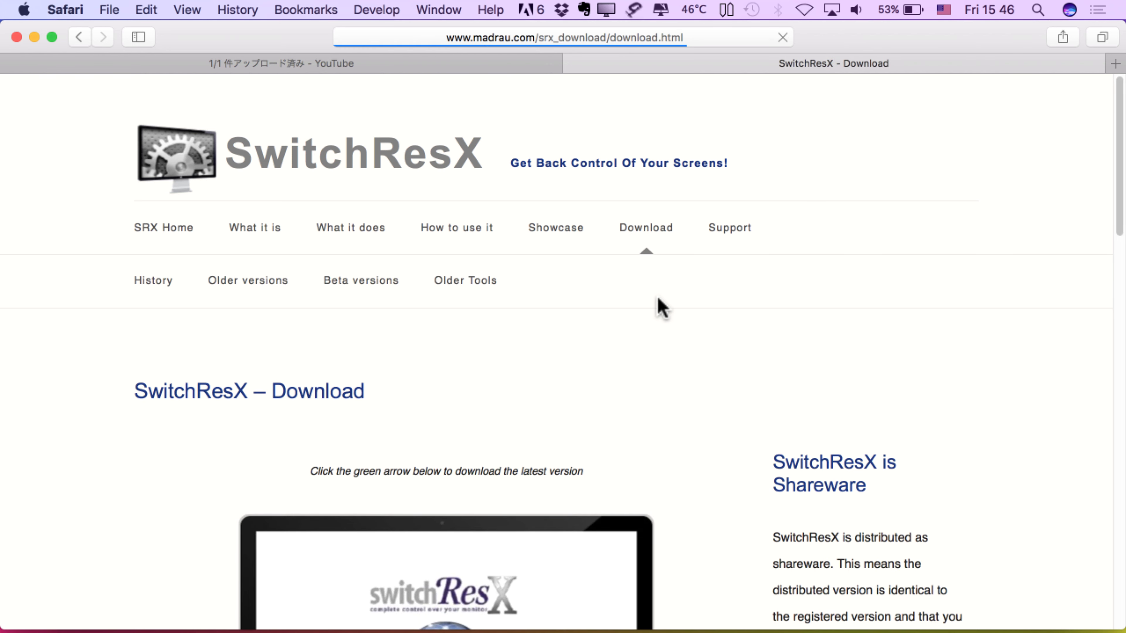
scroll(660, 308, down, 10)
scroll(657, 306, down, 15)
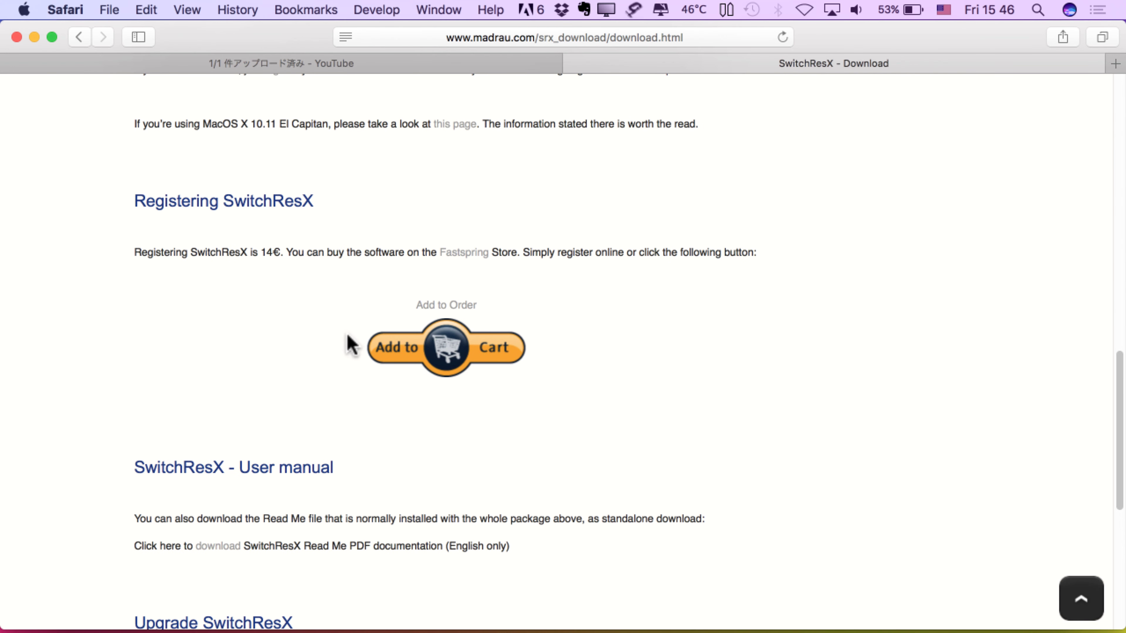
click(426, 348)
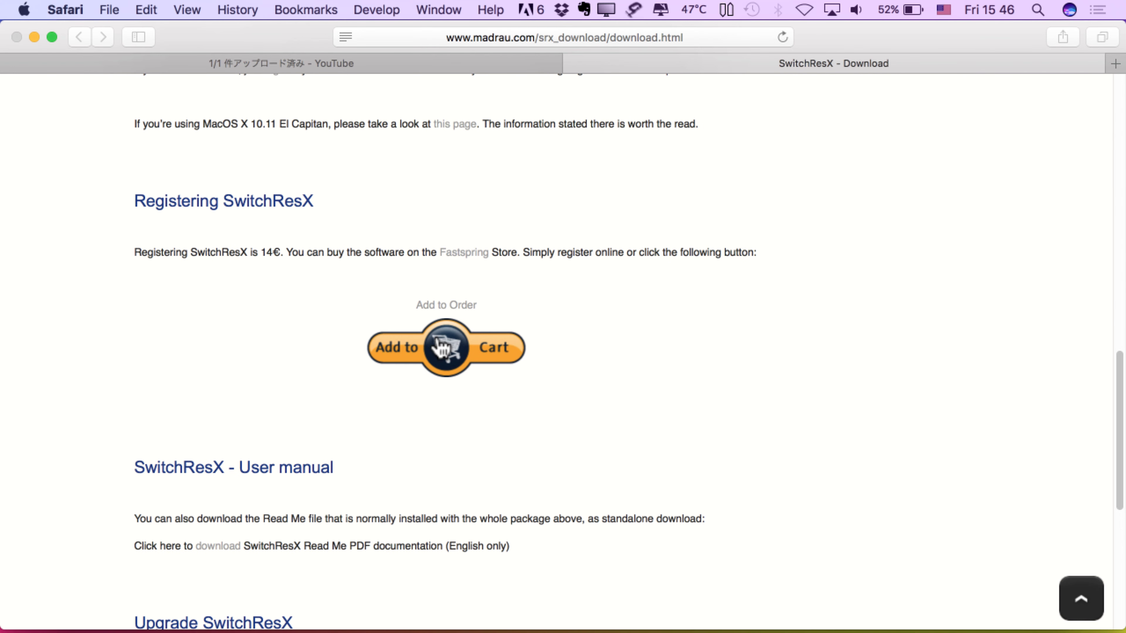
click(709, 167)
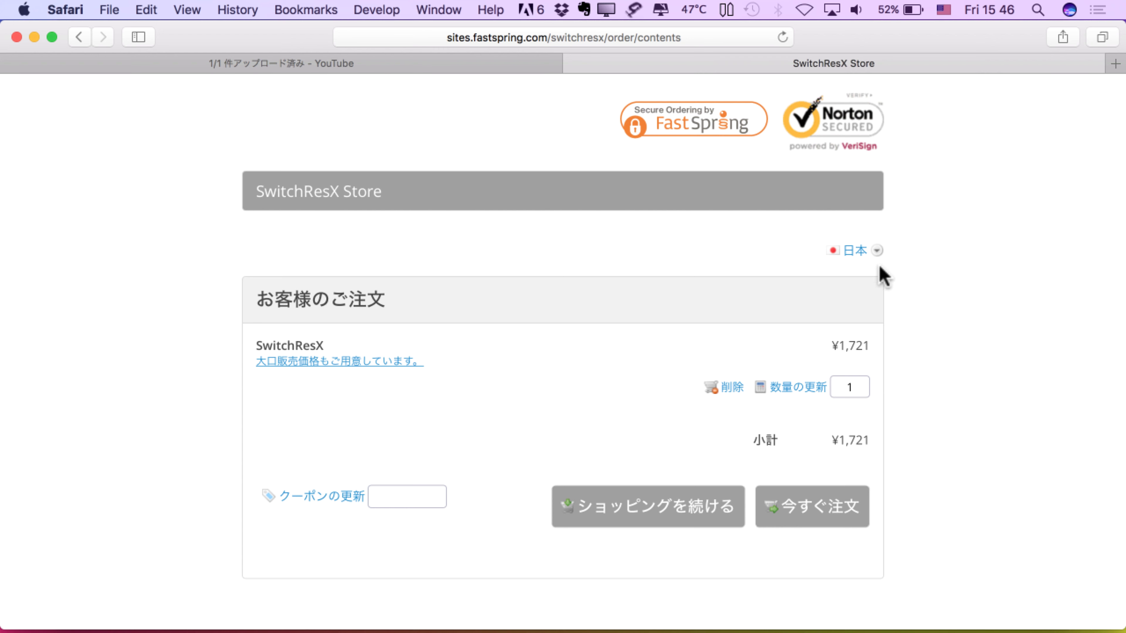
click(876, 250)
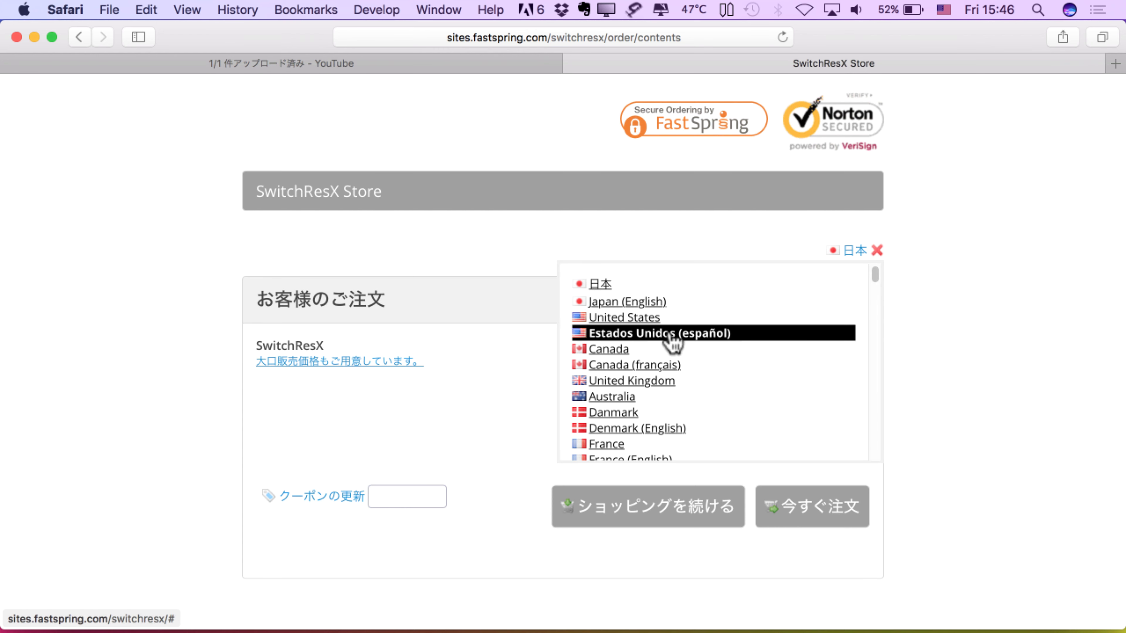
click(651, 317)
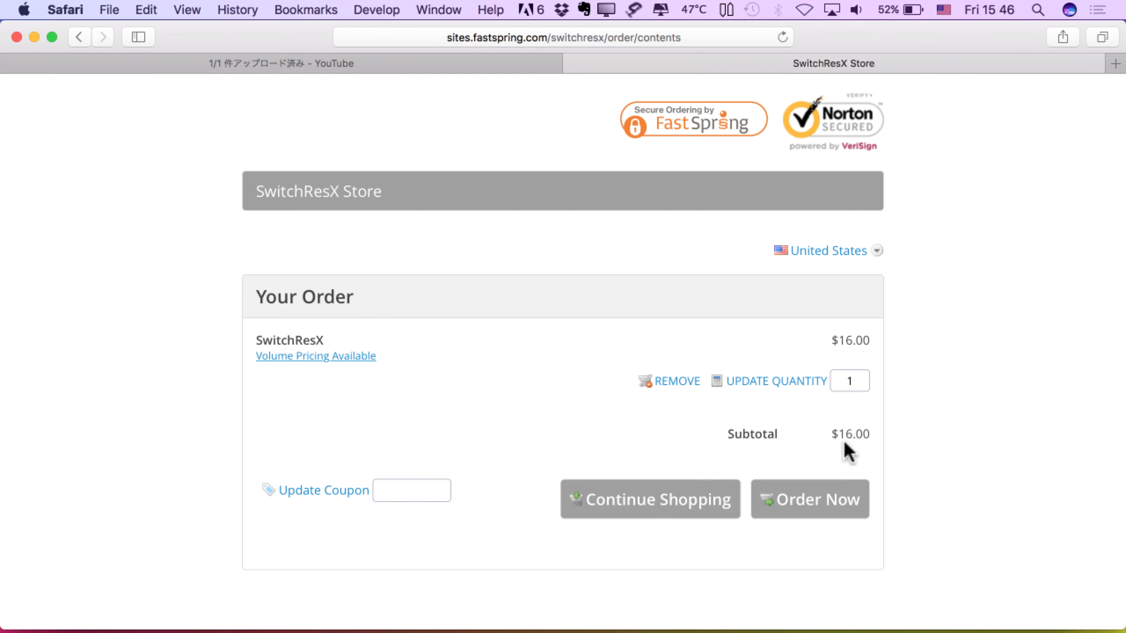